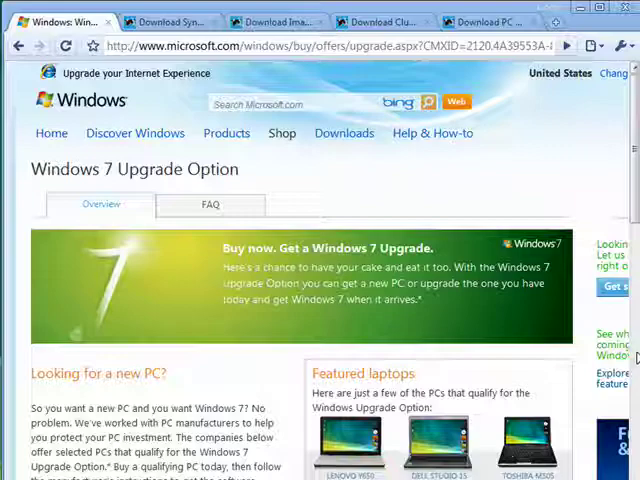
pyautogui.moveTo(636, 216); pyautogui.dragTo(624, 393)
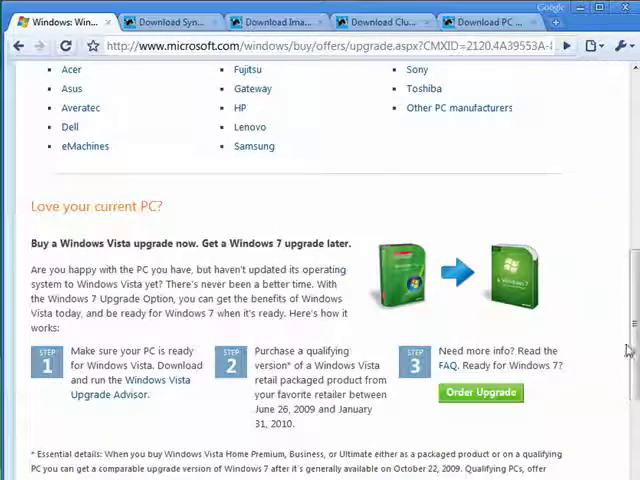
# Step: Scroll back to the top of the Windows 7 upgrade page, then show the SyncBackSE 5.2.0.0 download page
pyautogui.click(636, 206)
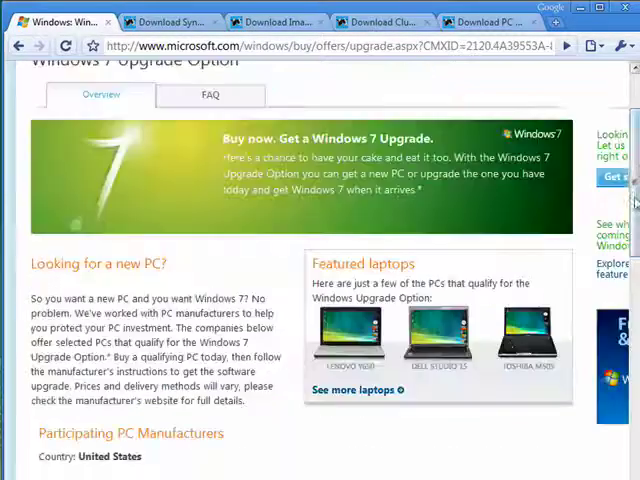
pyautogui.click(634, 90)
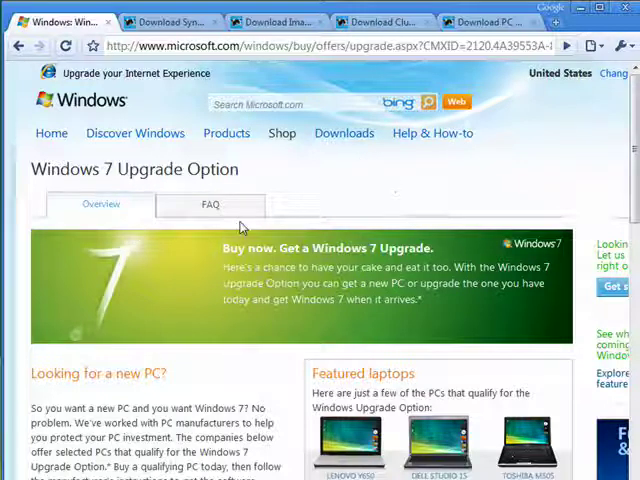
pyautogui.click(160, 23)
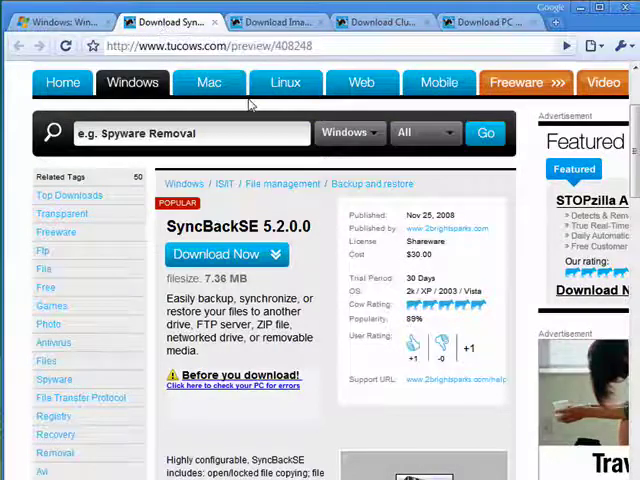
# Step: Review the Image for Windows, Club Backup 1.0 and PC Backup Pro 10 tabs, then return to Windows 7 Upgrade
pyautogui.click(275, 26)
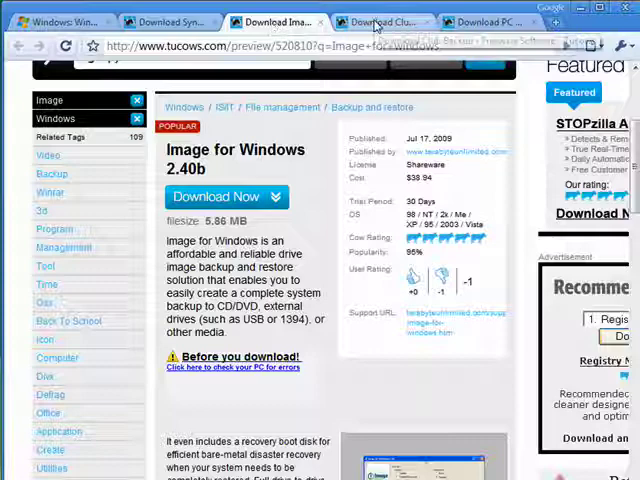
pyautogui.click(376, 23)
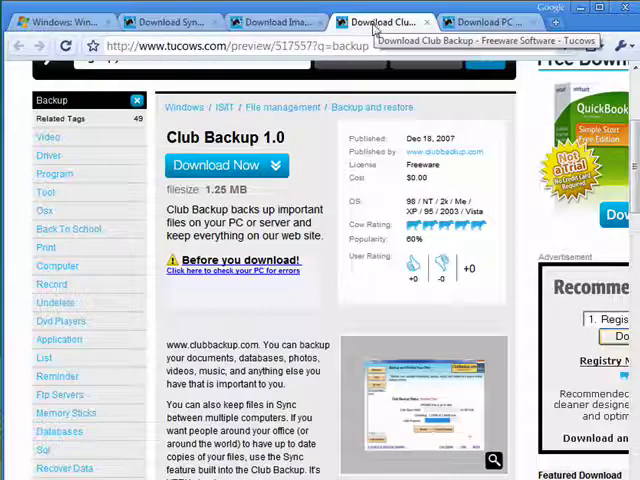
pyautogui.click(476, 24)
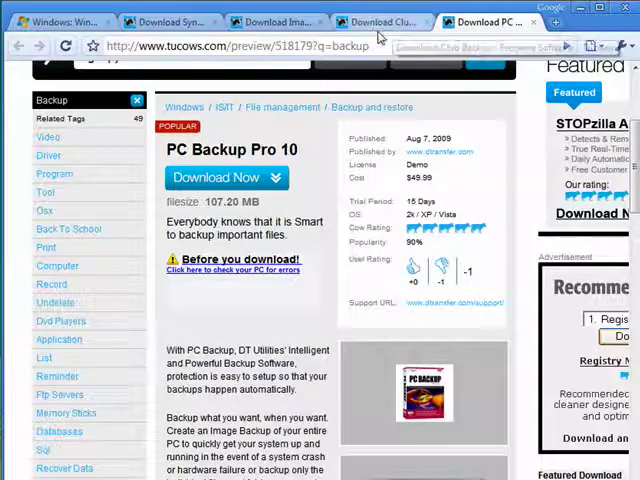
pyautogui.click(85, 22)
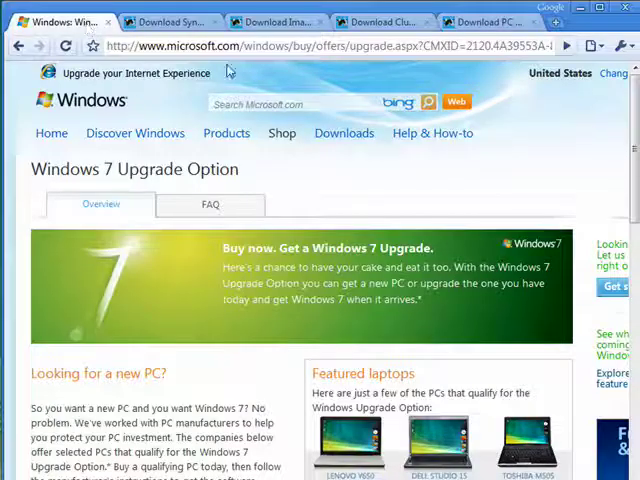